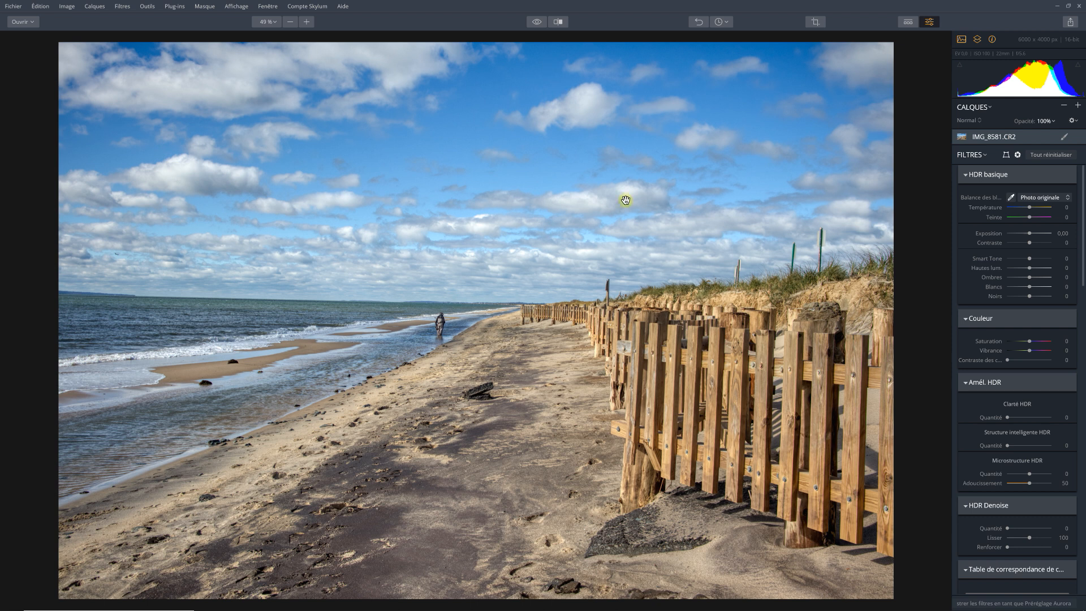
Compare the beach photo's HDR rendering with the original image.
{"action": "left_click", "coordinate": [536, 22]}
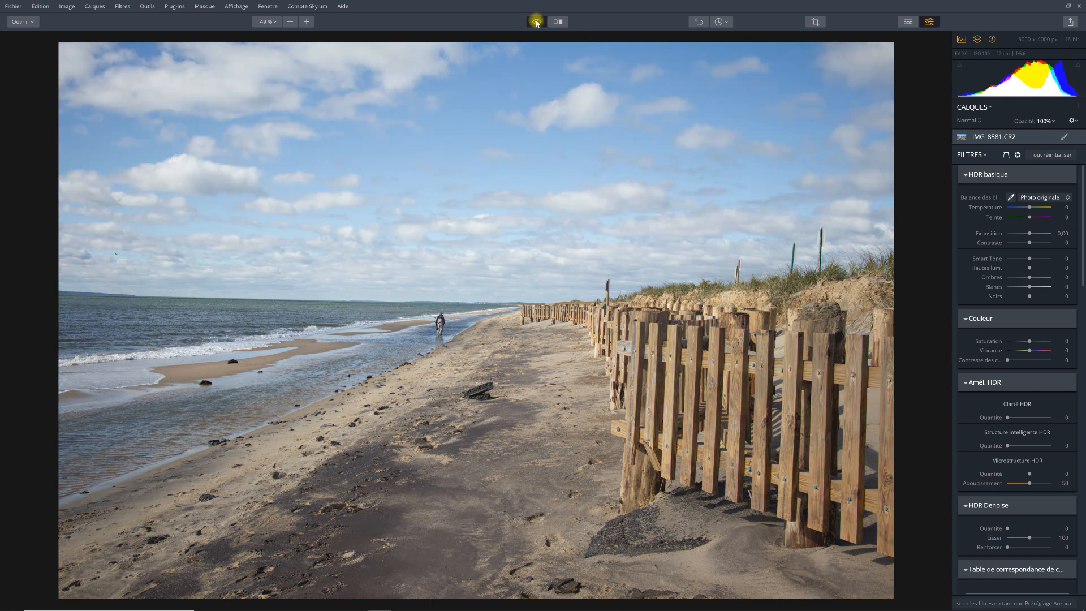
{"action": "left_click", "coordinate": [537, 23]}
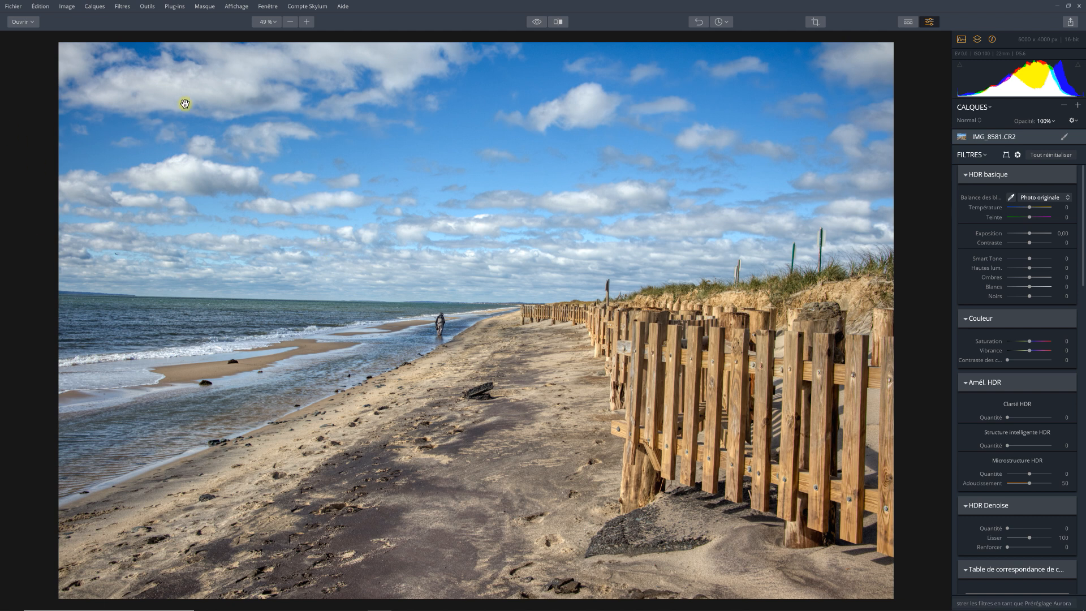
Open the beach photo in the LuminarAI plug-in, loading its 8BF file from Fichiers de programme > Skylum > Luminar AI on drive C.
{"action": "left_click", "coordinate": [178, 8]}
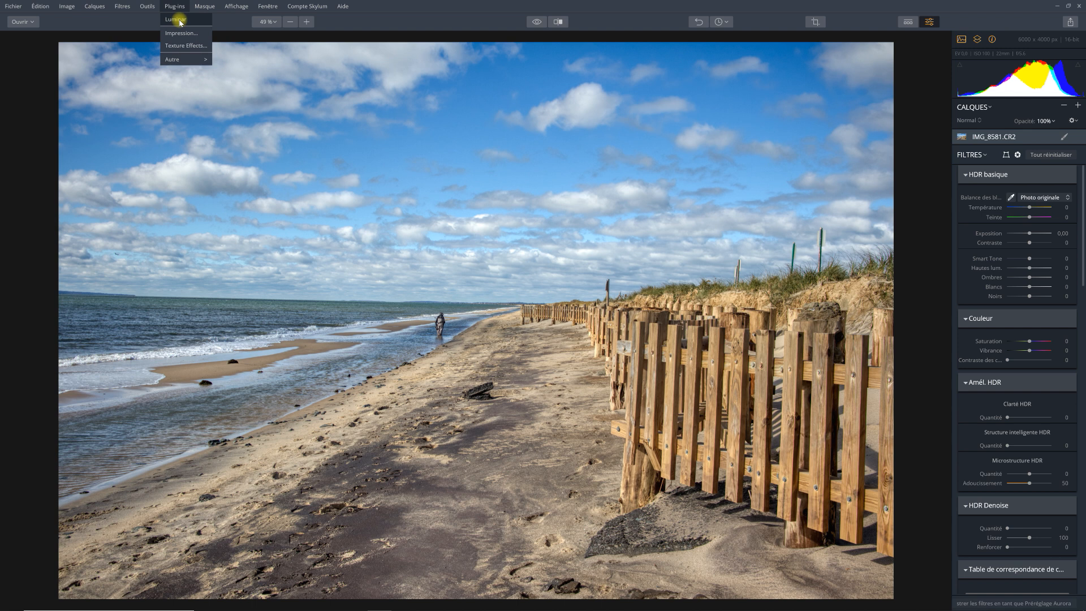
{"action": "mouse_move", "coordinate": [193, 61]}
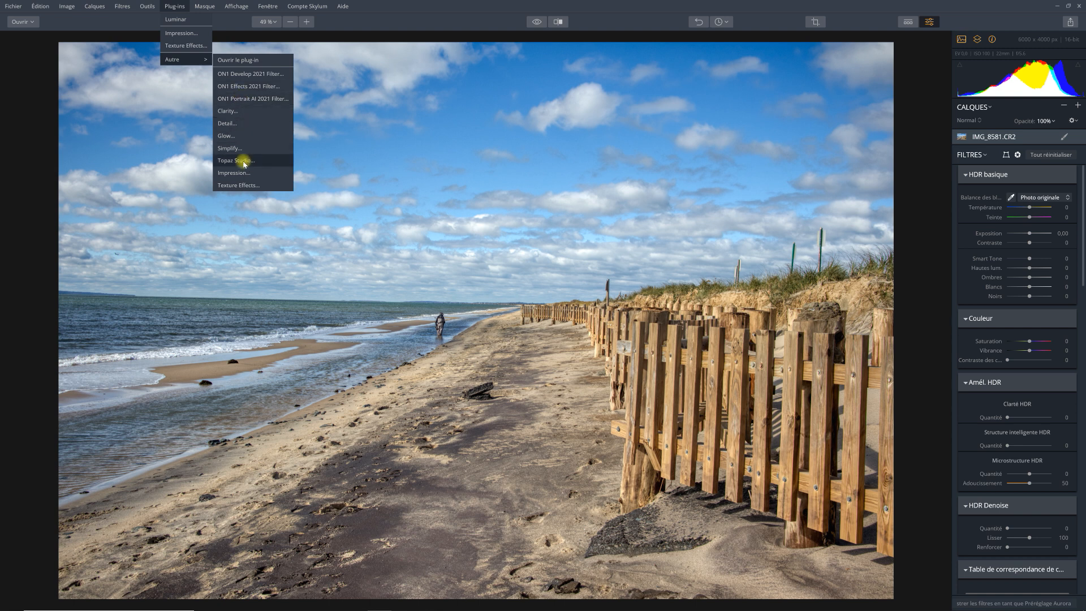
{"action": "left_click", "coordinate": [252, 62]}
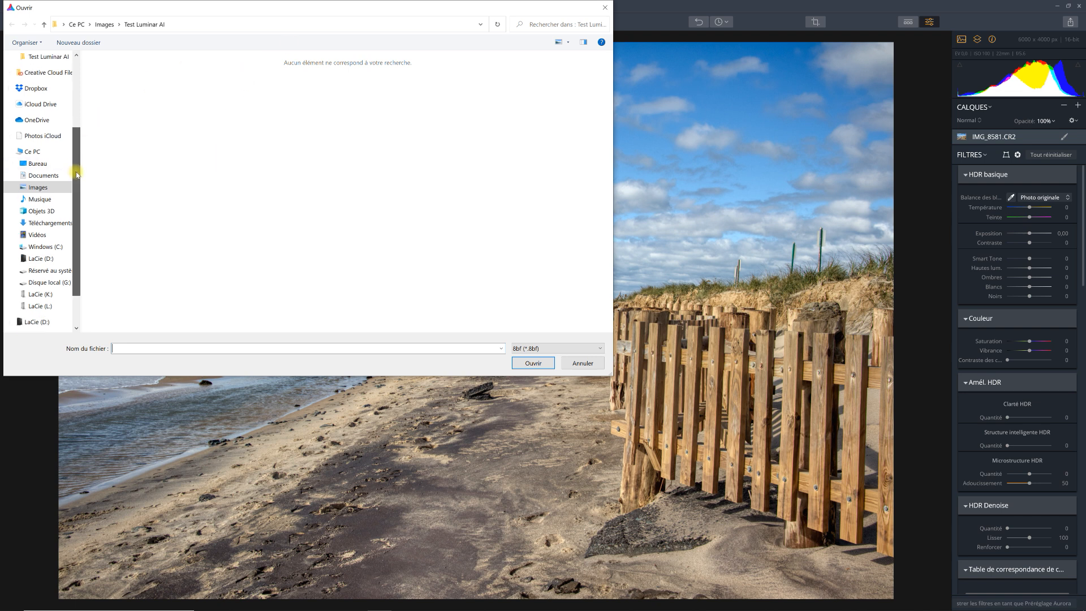
{"action": "scroll", "coordinate": [40, 247], "scroll_direction": "down", "scroll_amount": 1}
{"action": "left_click", "coordinate": [48, 247]}
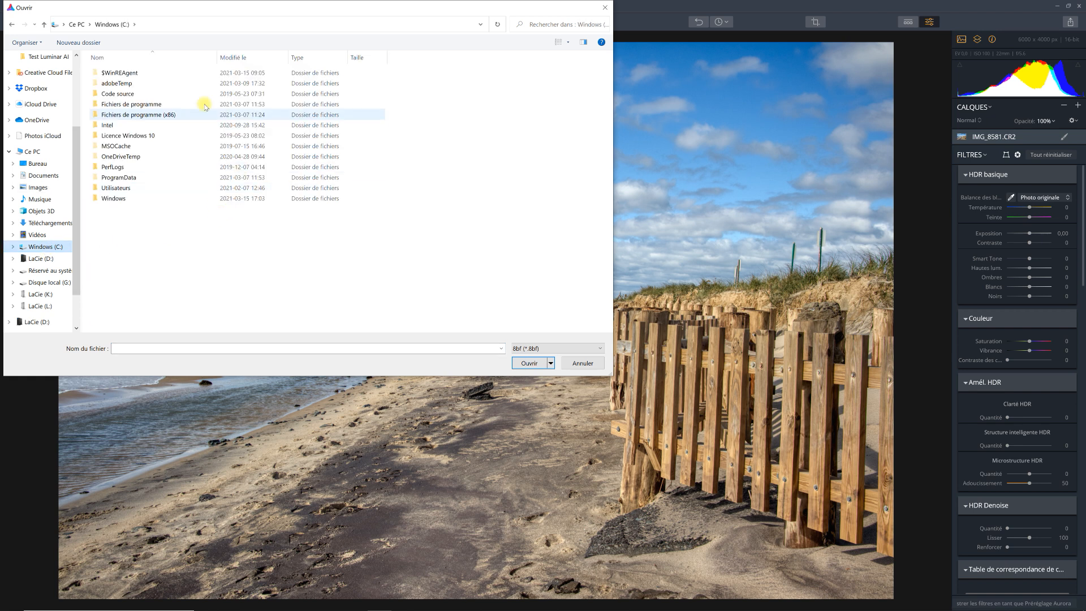
{"action": "double_click", "coordinate": [152, 106]}
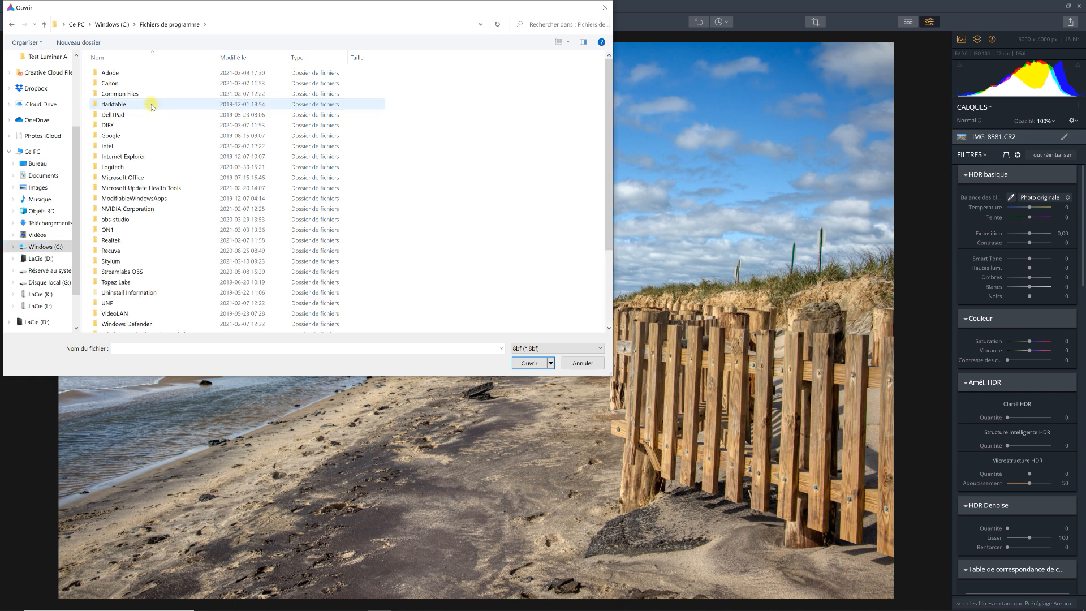
{"action": "double_click", "coordinate": [136, 261]}
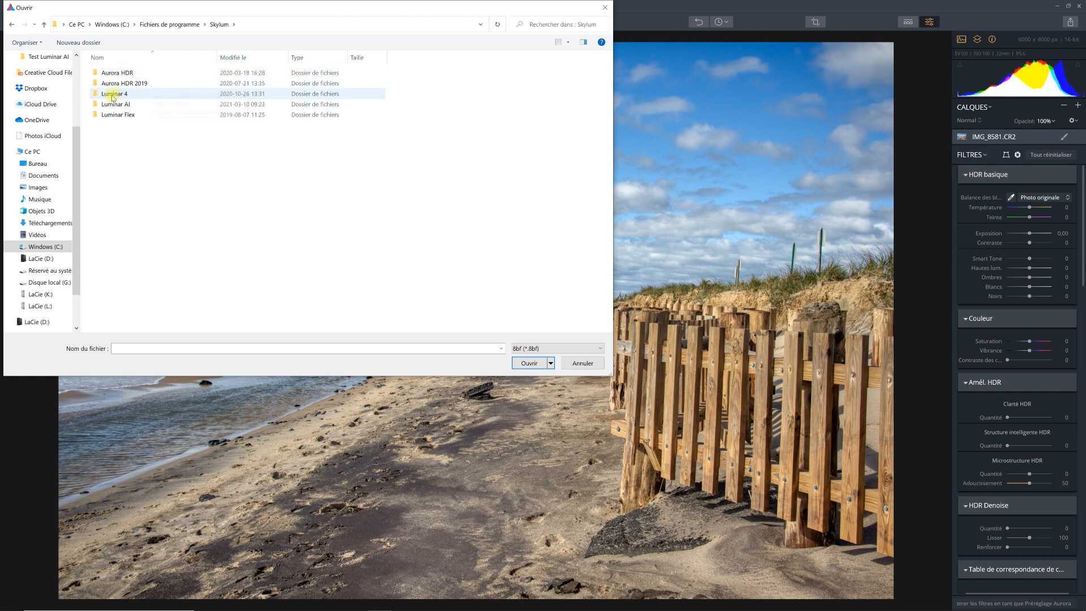
{"action": "double_click", "coordinate": [144, 106]}
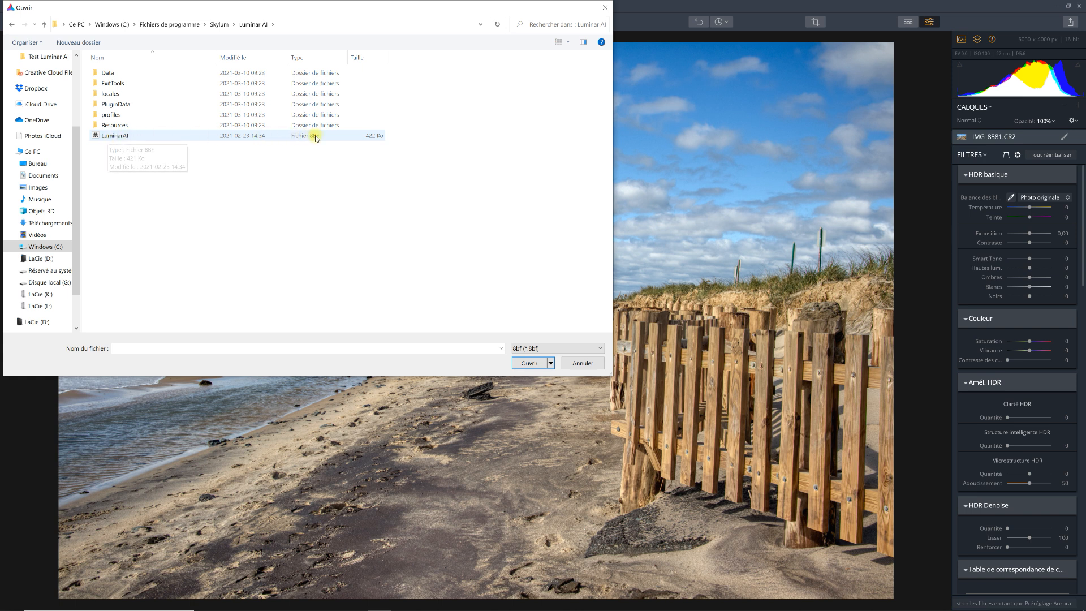
{"action": "left_click", "coordinate": [270, 137]}
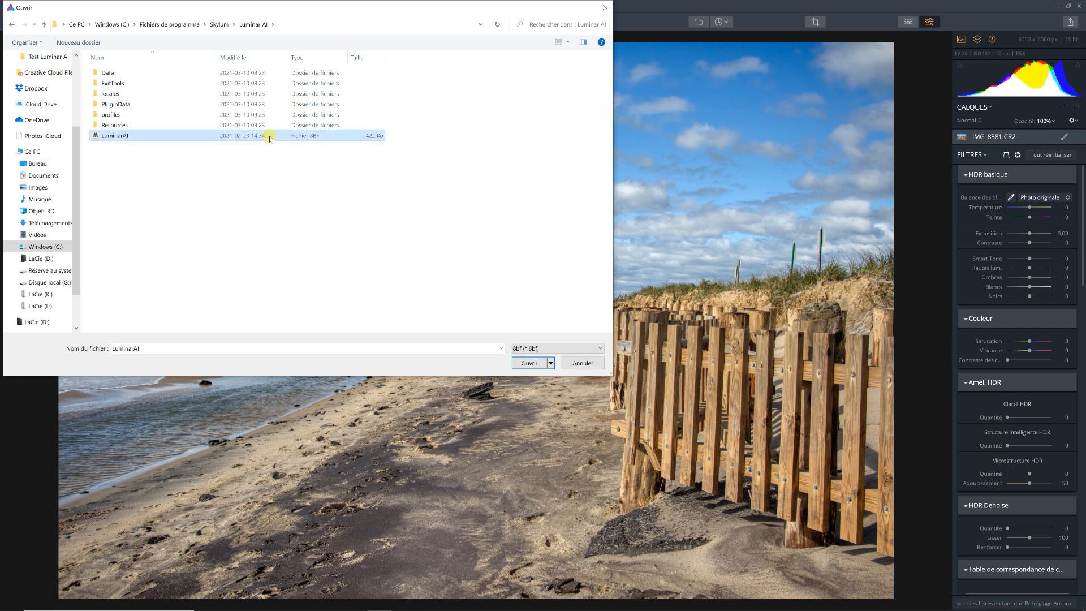
{"action": "left_click", "coordinate": [534, 363]}
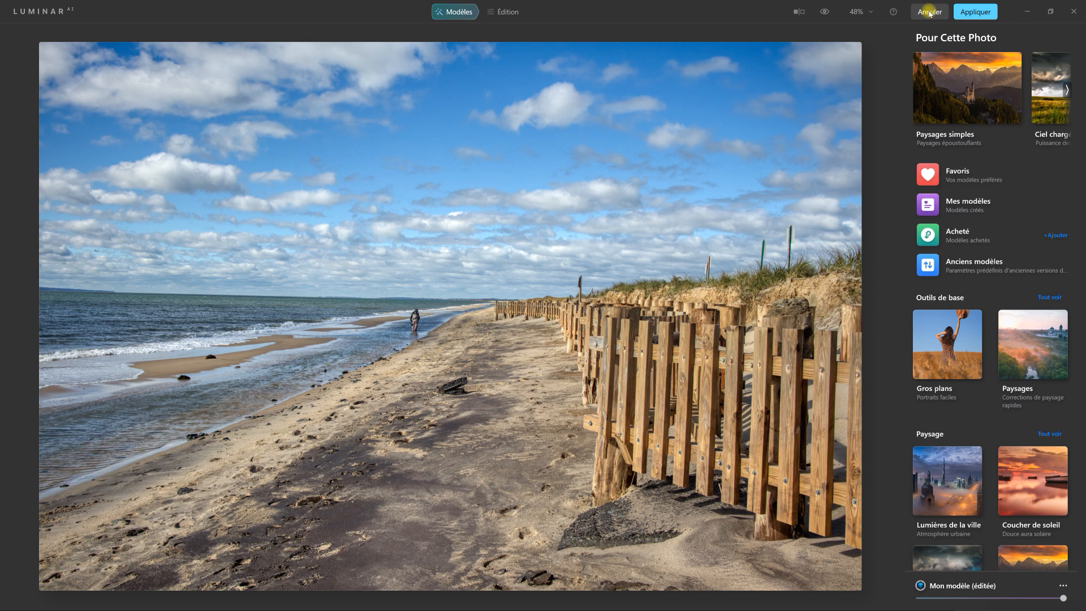
Give the photo the Faux Bronze B&W look from Anciens modèles and apply it back to Aurora HDR.
{"action": "left_click", "coordinate": [978, 265]}
{"action": "scroll", "coordinate": [981, 268], "scroll_direction": "down", "scroll_amount": 6}
{"action": "scroll", "coordinate": [988, 273], "scroll_direction": "down", "scroll_amount": 8}
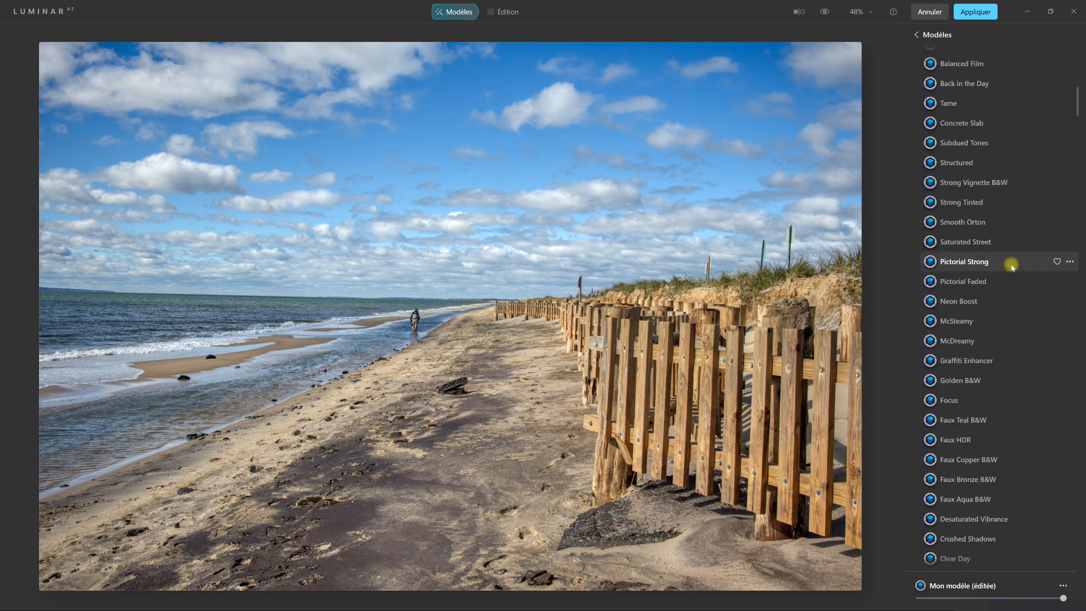
{"action": "left_click", "coordinate": [991, 480]}
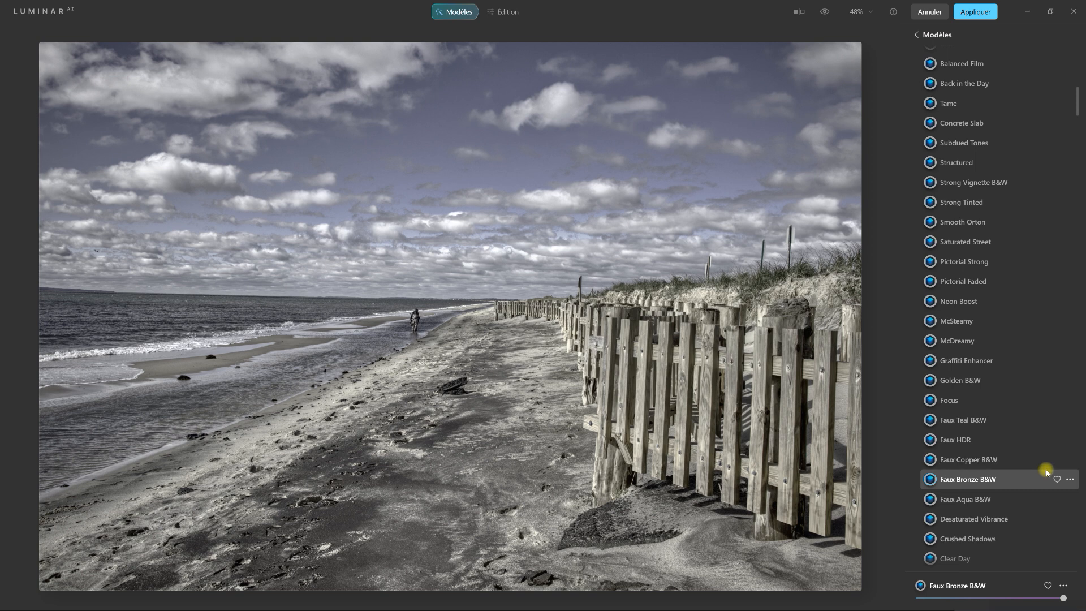
{"action": "scroll", "coordinate": [982, 146], "scroll_direction": "up", "scroll_amount": 2}
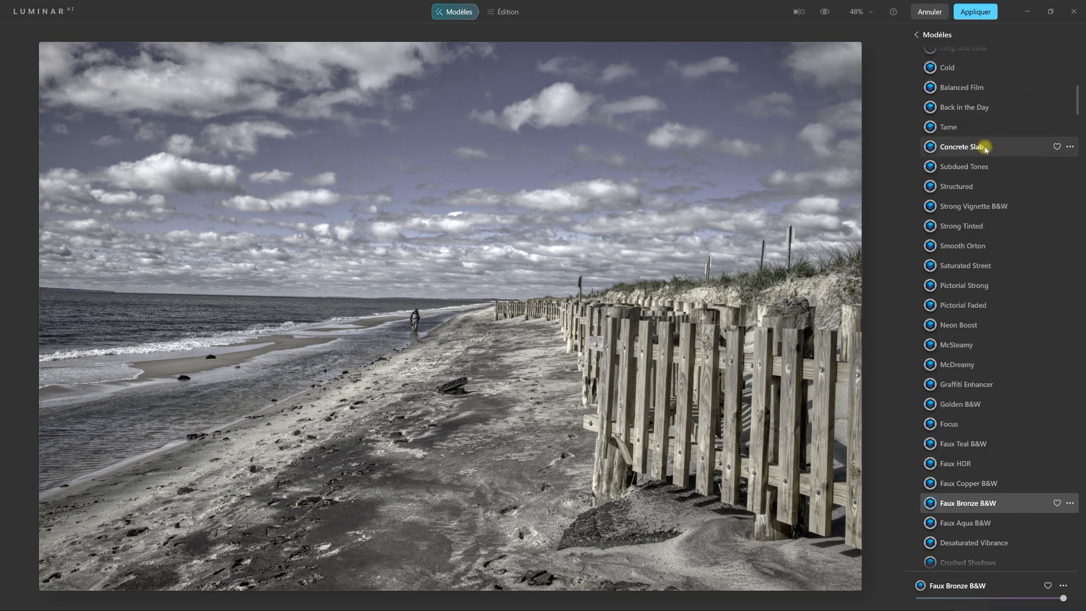
{"action": "scroll", "coordinate": [985, 148], "scroll_direction": "up", "scroll_amount": 5}
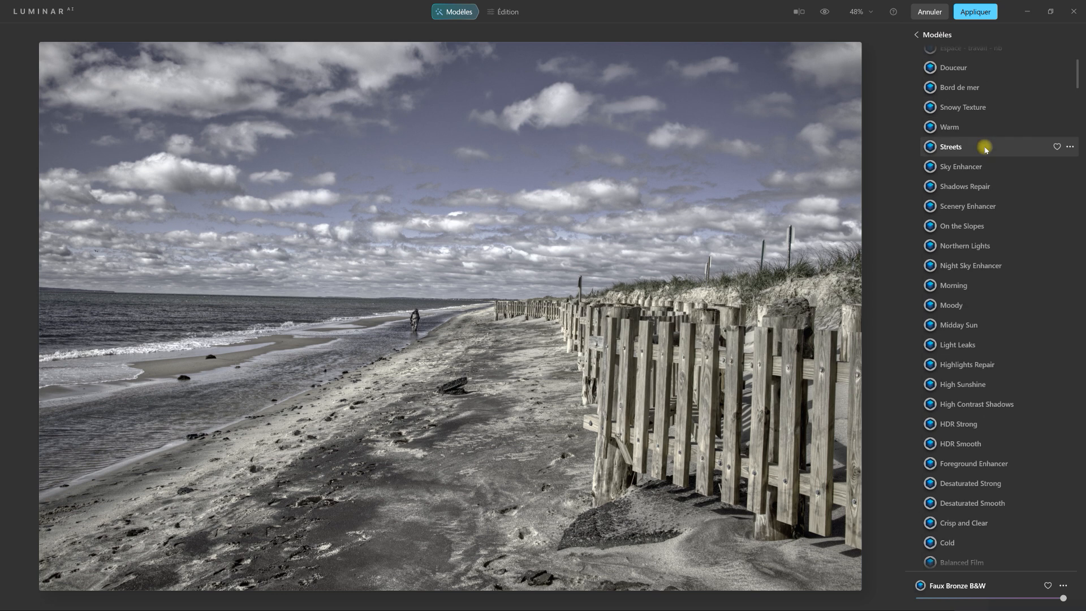
{"action": "left_click", "coordinate": [987, 12]}
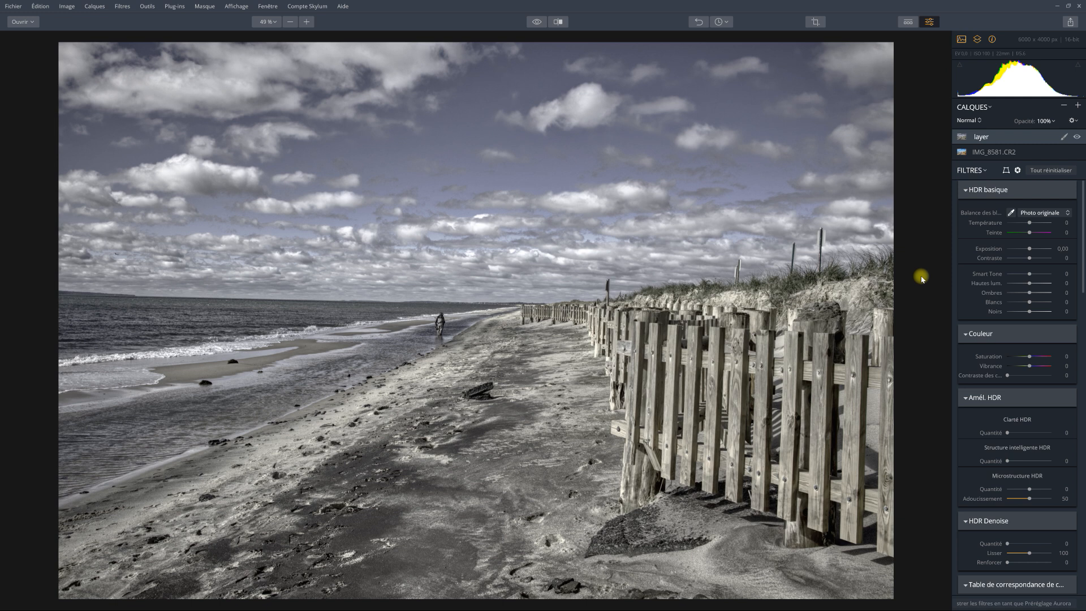
Rotate the new layer with the Transform tool, setting Pivoter to -17.
{"action": "left_click", "coordinate": [1006, 171]}
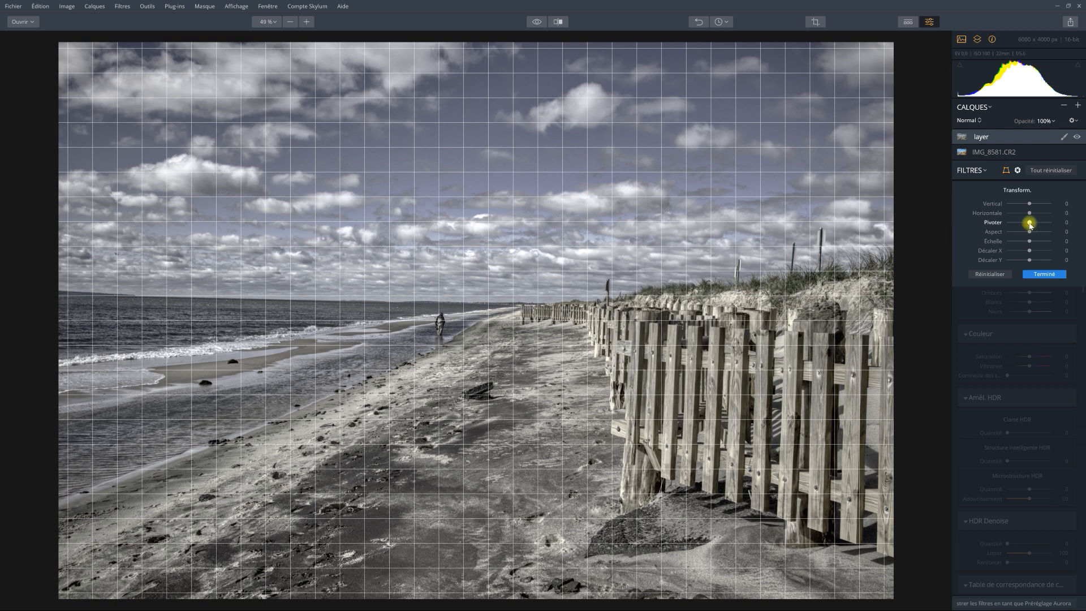
{"action": "left_click_drag", "start_coordinate": [1030, 225], "coordinate": [1026, 224]}
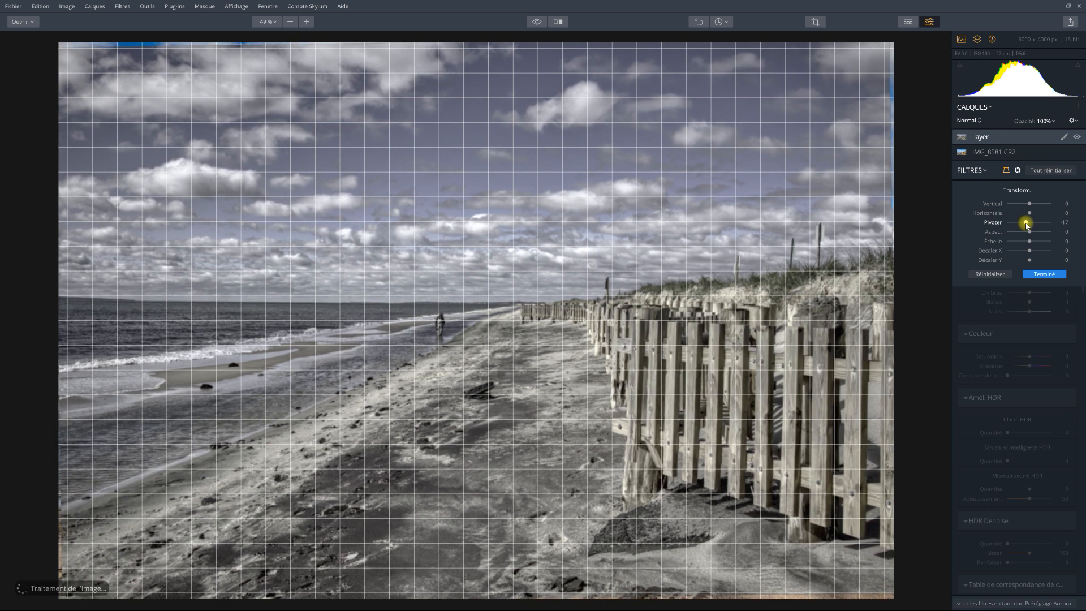
{"action": "left_click", "coordinate": [1053, 273]}
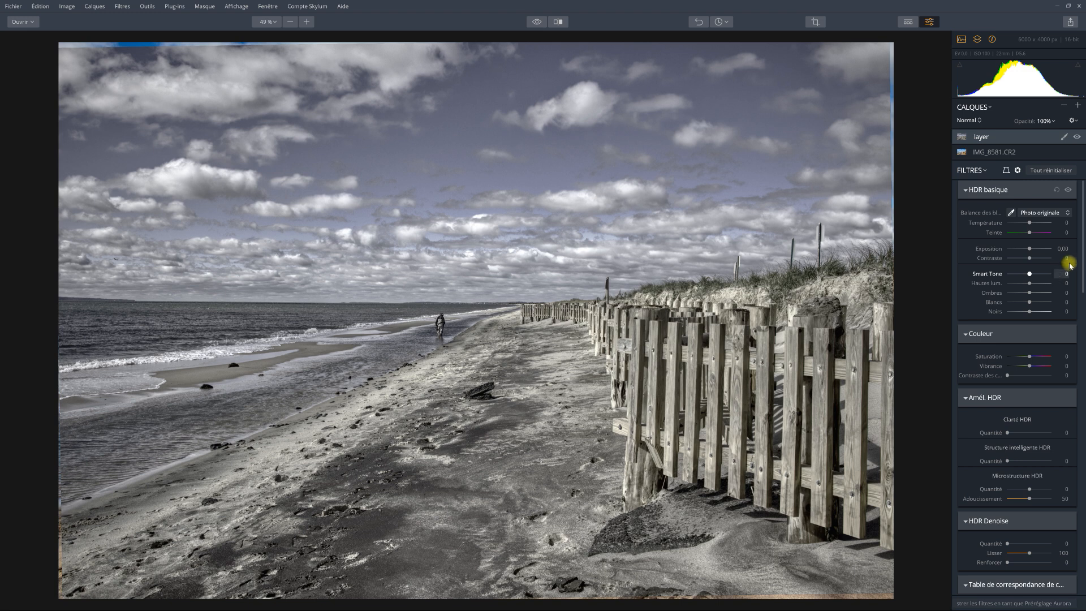
Examine the beach photo's image export settings and close them without exporting.
{"action": "left_click", "coordinate": [1069, 24]}
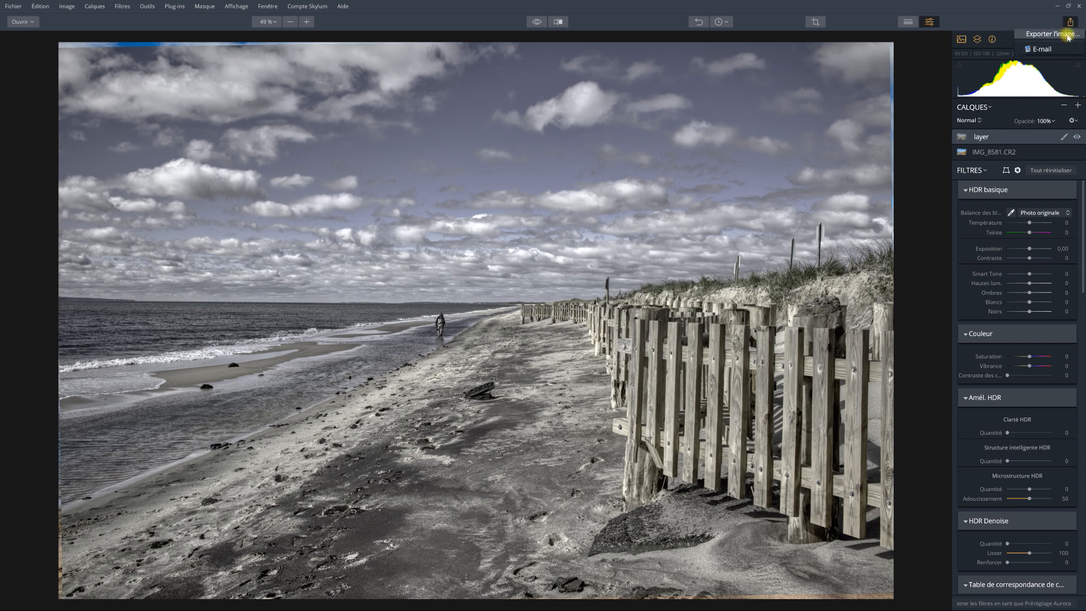
{"action": "left_click", "coordinate": [1066, 34]}
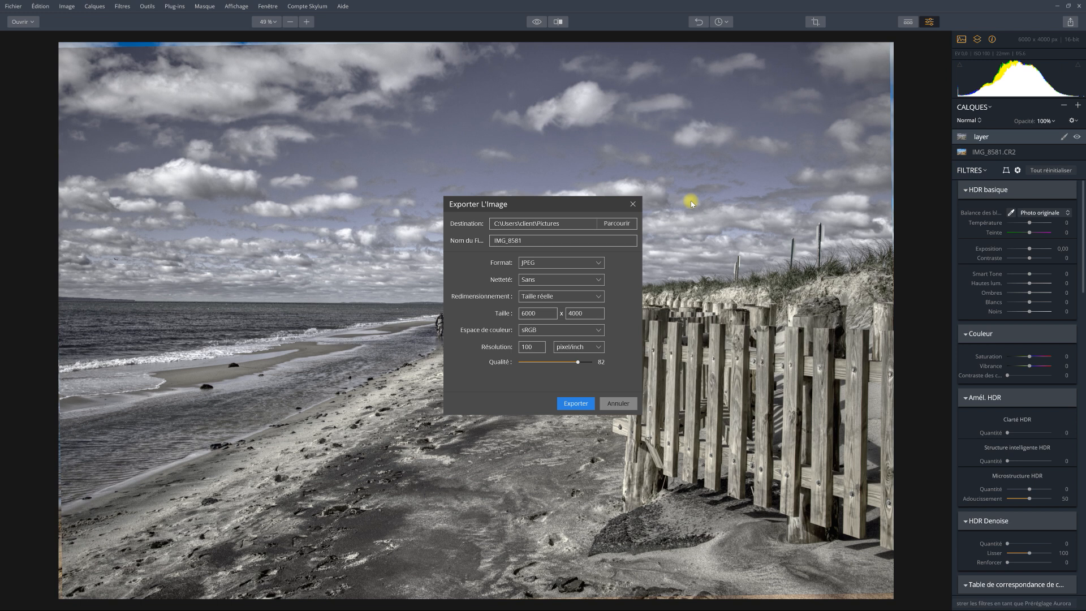
{"action": "left_click", "coordinate": [625, 402]}
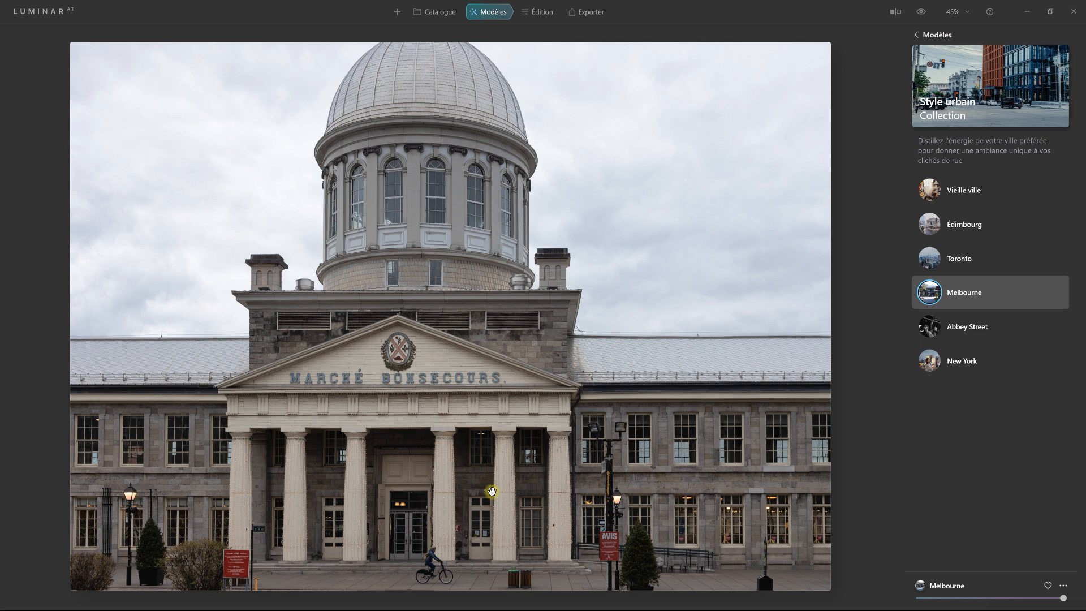
Switch to Luminar AI and export the Marché Bonsecours photo to the drive as a TIFF named _Z9A0601_Aurora.
{"action": "left_click", "coordinate": [585, 15]}
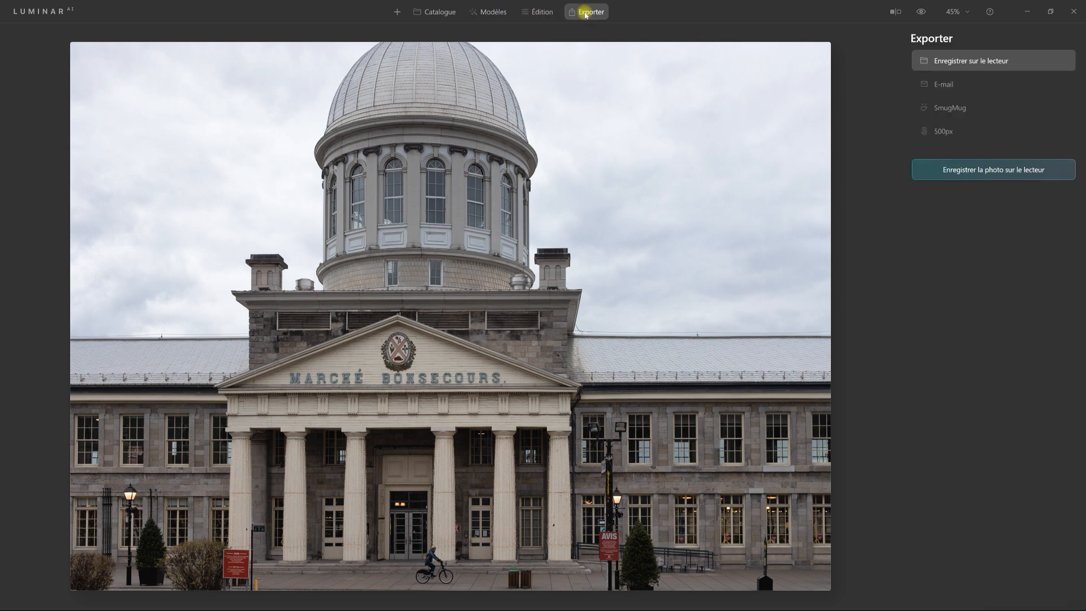
{"action": "left_click", "coordinate": [1006, 173]}
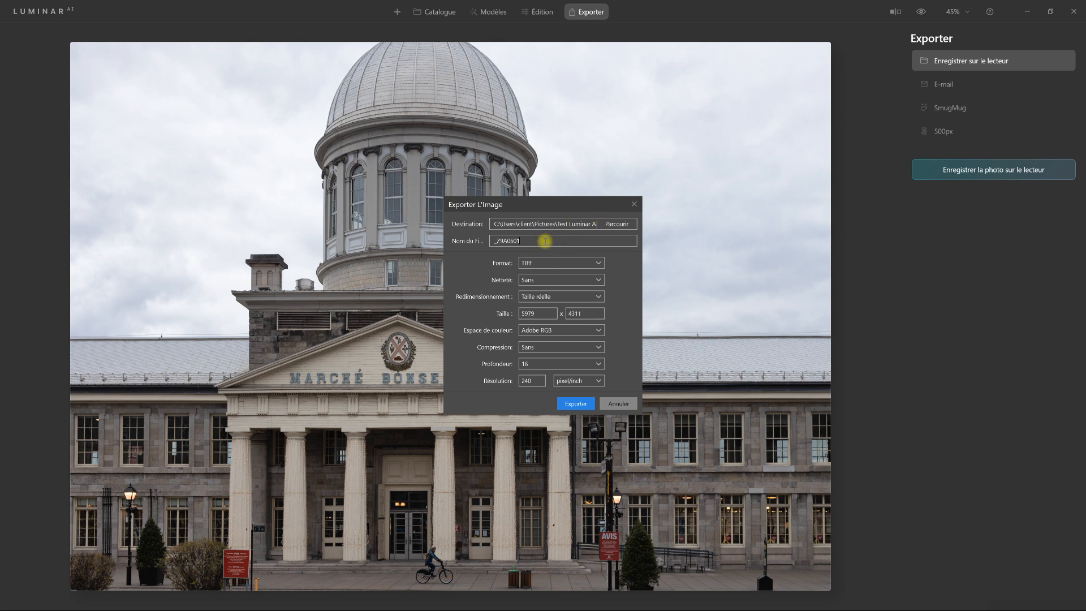
{"action": "type", "text": "_S"}
{"action": "key", "text": "BackSpace"}
{"action": "type", "text": "Aurora"}
{"action": "left_click", "coordinate": [572, 404]}
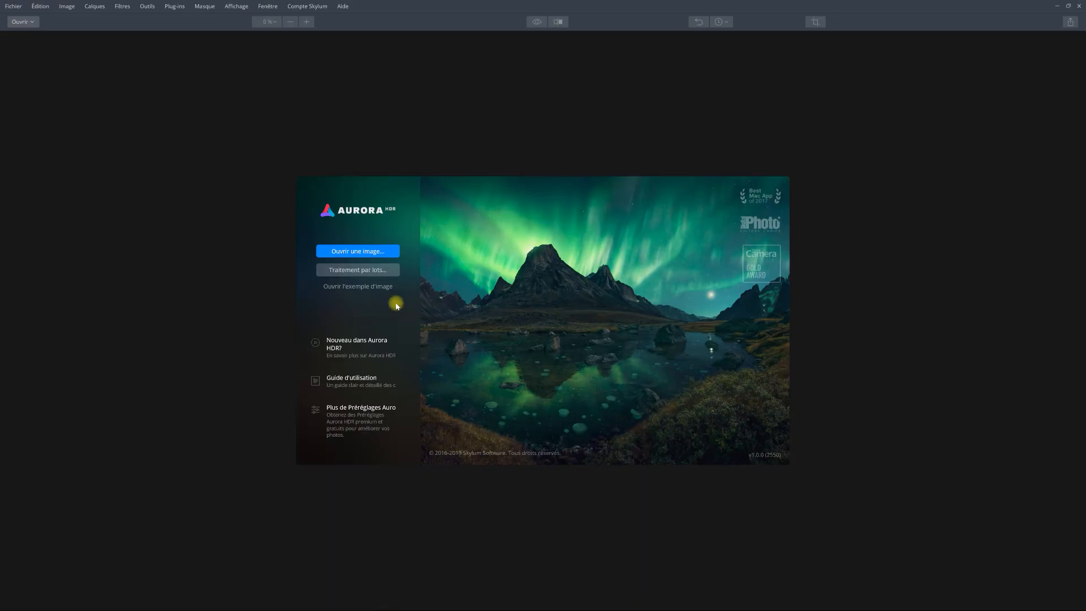
Switch to Aurora HDR, open _Z9A0601_Aurora from the Test Luminar AI folder in Images, and create an HDR image from it.
{"action": "left_click", "coordinate": [367, 252]}
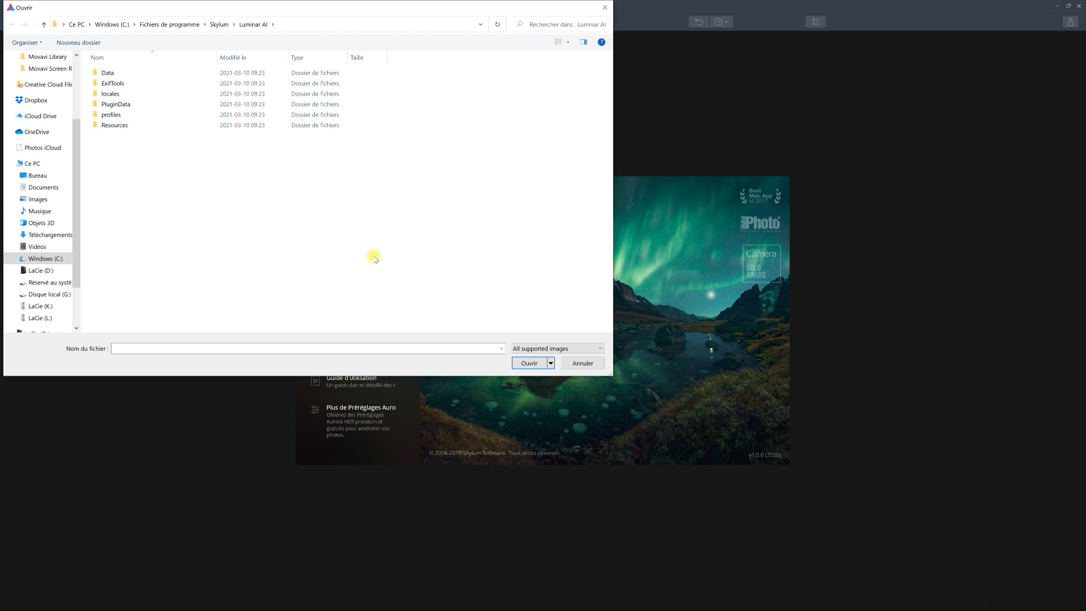
{"action": "scroll", "coordinate": [74, 189], "scroll_direction": "up", "scroll_amount": 3}
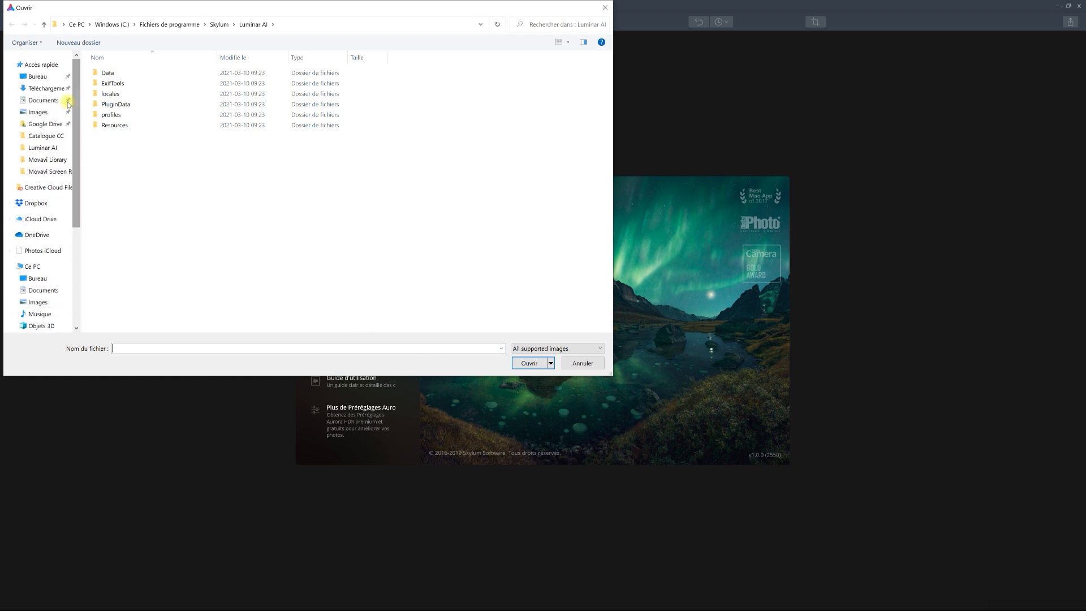
{"action": "left_click", "coordinate": [38, 112]}
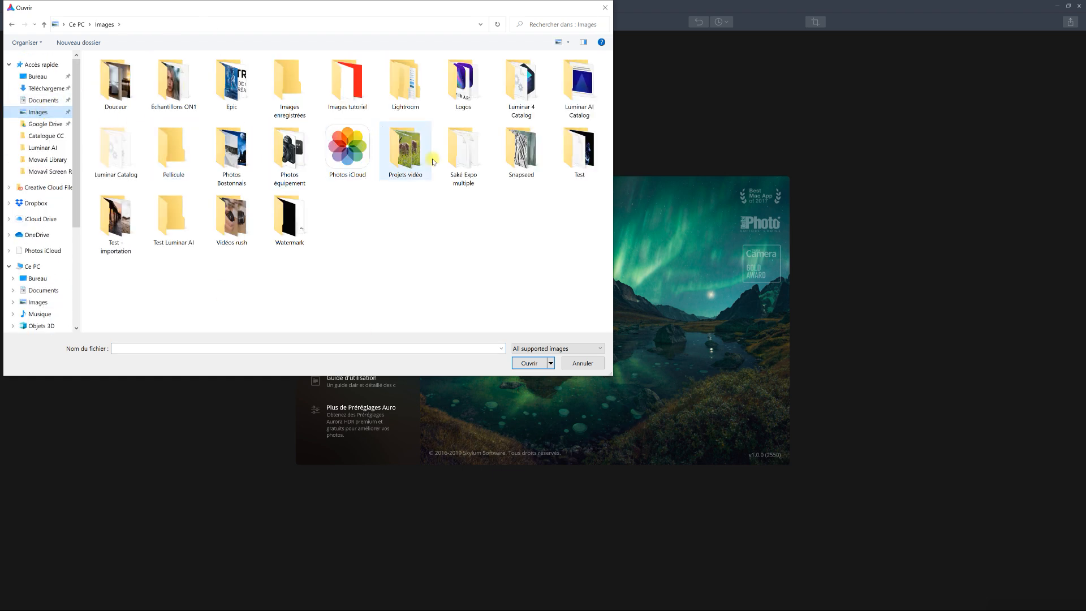
{"action": "left_click", "coordinate": [176, 222]}
{"action": "double_click", "coordinate": [176, 223]}
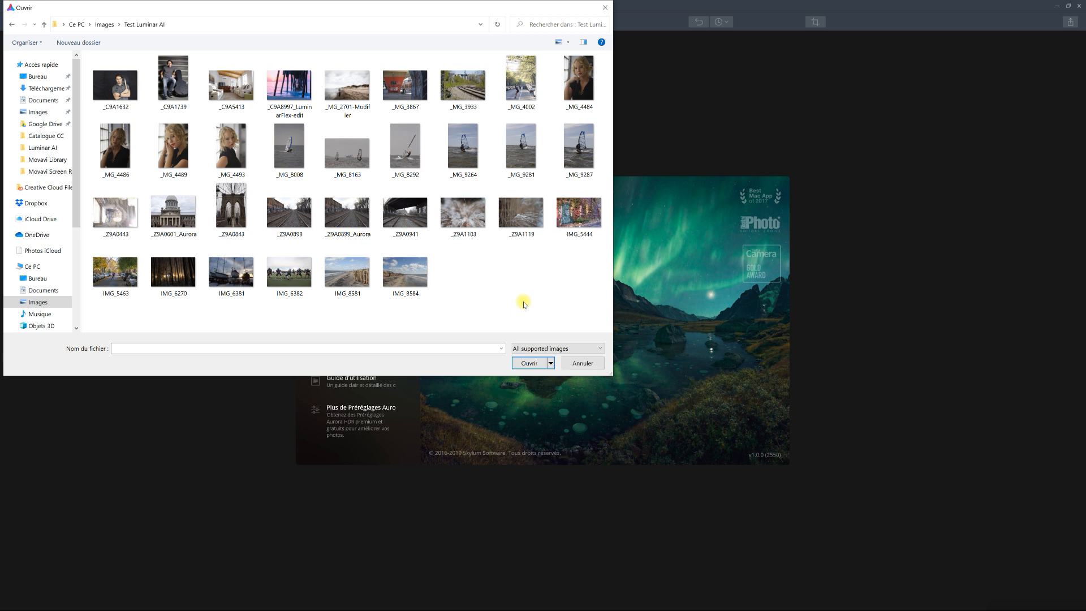
{"action": "left_click", "coordinate": [168, 208]}
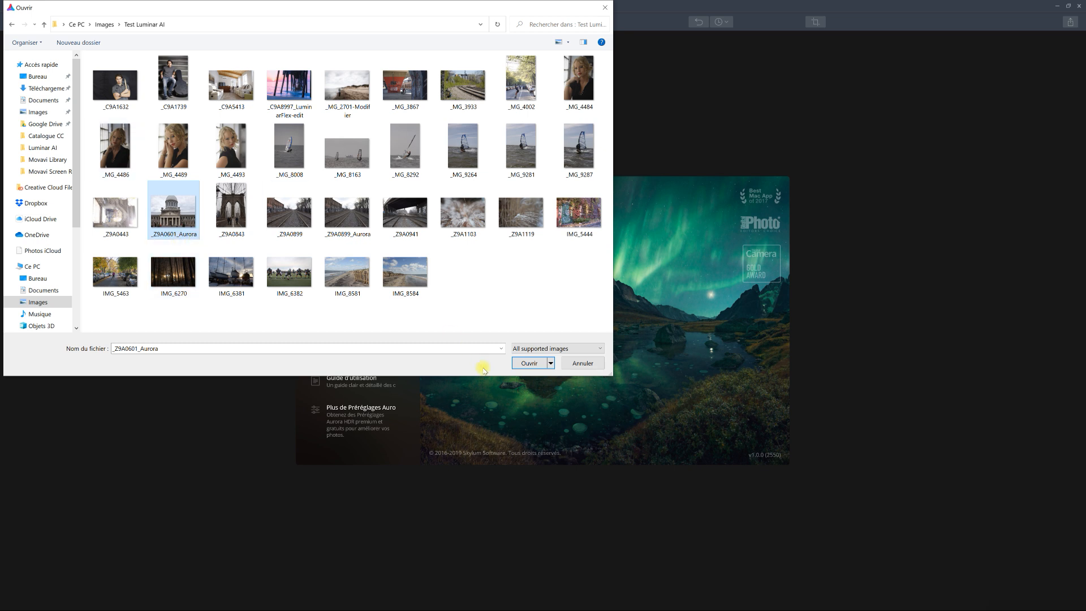
{"action": "left_click", "coordinate": [529, 363]}
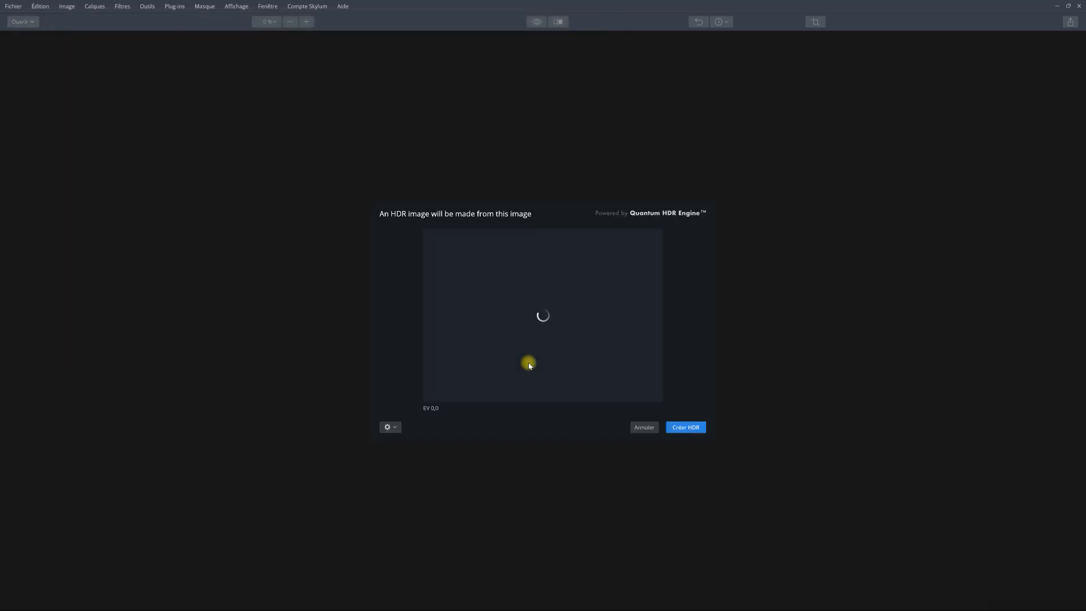
{"action": "left_click", "coordinate": [695, 428]}
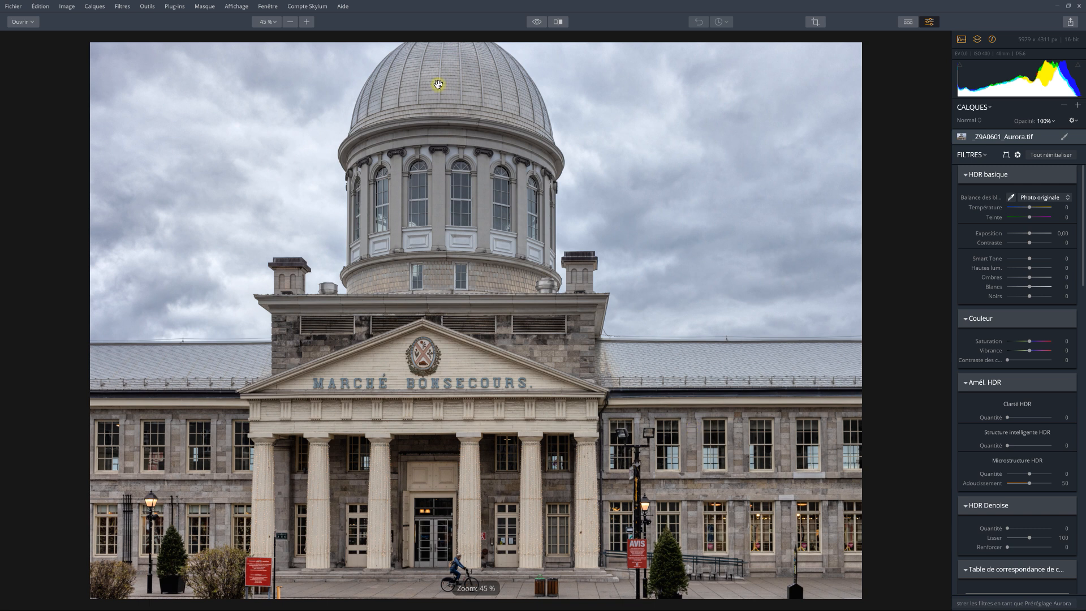
Compare the Marché Bonsecours HDR rendering with the original image.
{"action": "left_click", "coordinate": [538, 23]}
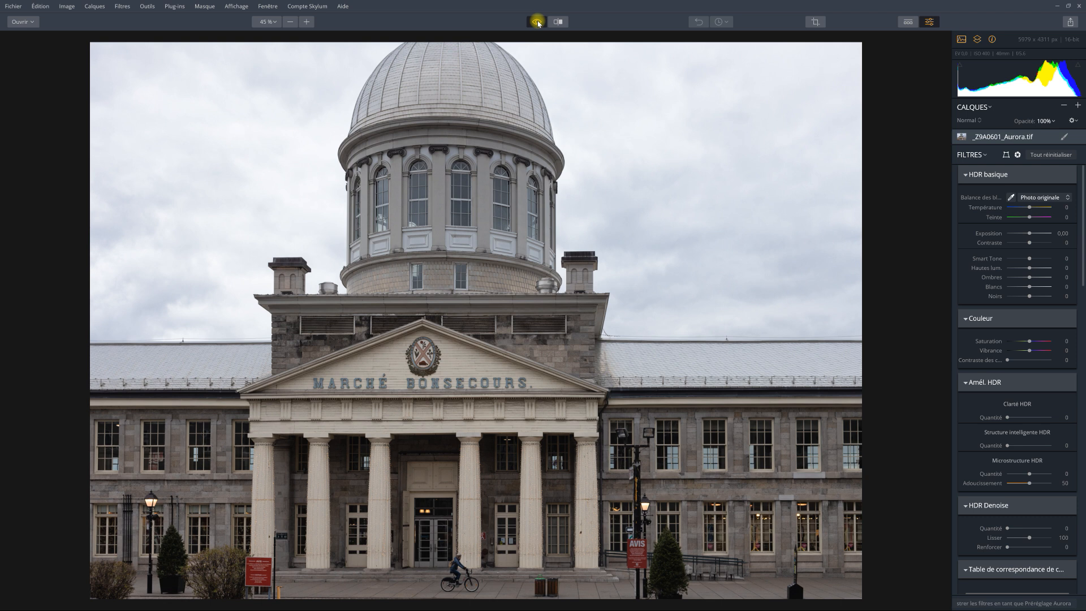
{"action": "left_click", "coordinate": [537, 23]}
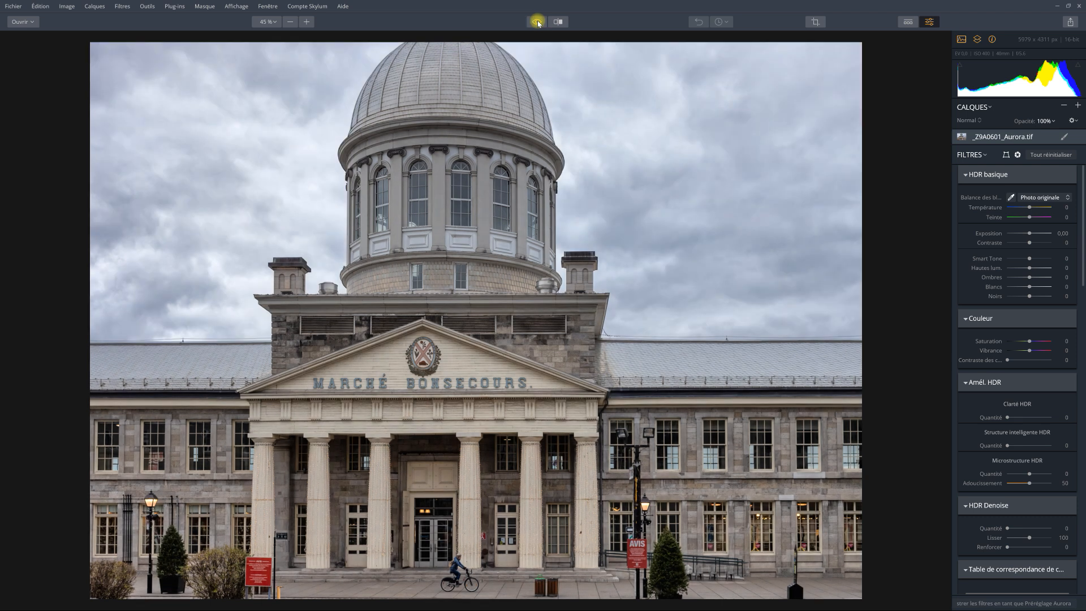
{"action": "left_click", "coordinate": [538, 23]}
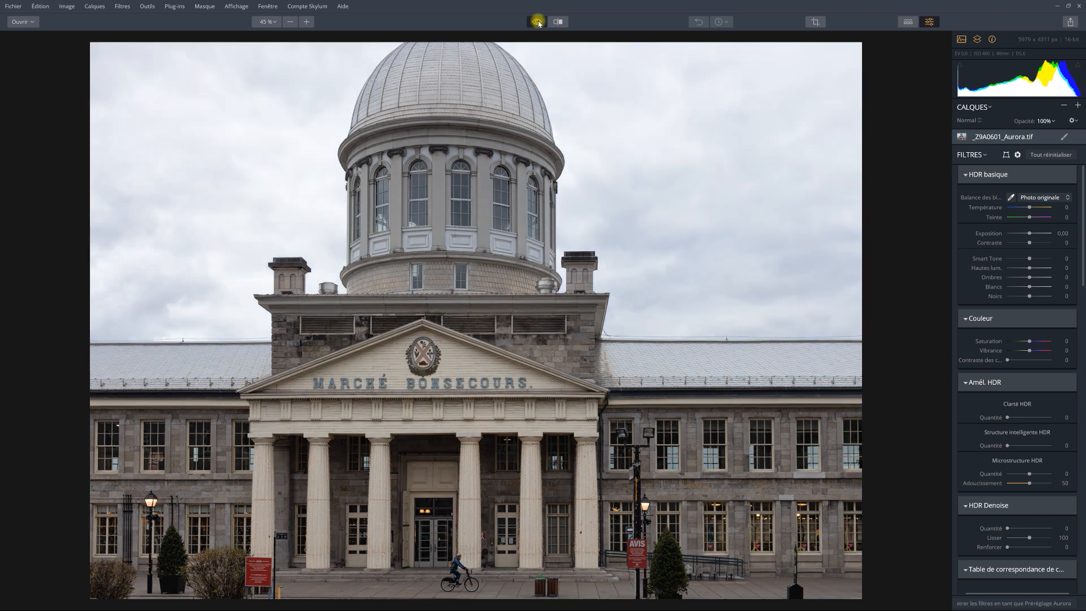
Check the Marché Bonsecours photo before and after the HDR treatment, ending on the HDR version.
{"action": "left_click", "coordinate": [538, 23]}
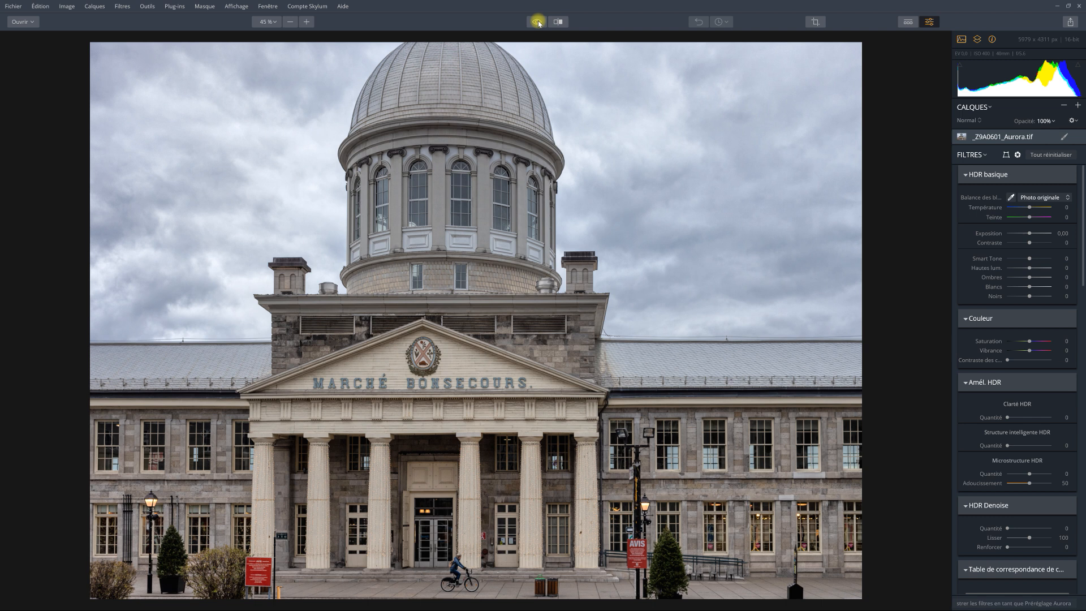
{"action": "left_click", "coordinate": [538, 23]}
{"action": "left_click", "coordinate": [538, 23]}
Check which file types are offered for saving the HDR image, and cancel without saving.
{"action": "left_click", "coordinate": [14, 6]}
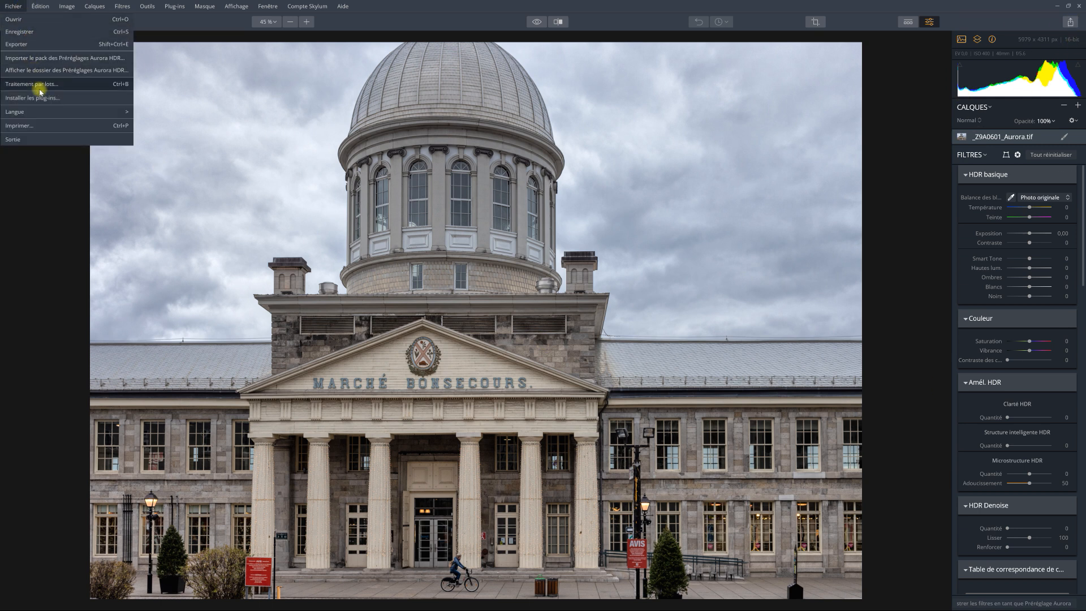
{"action": "left_click", "coordinate": [40, 36]}
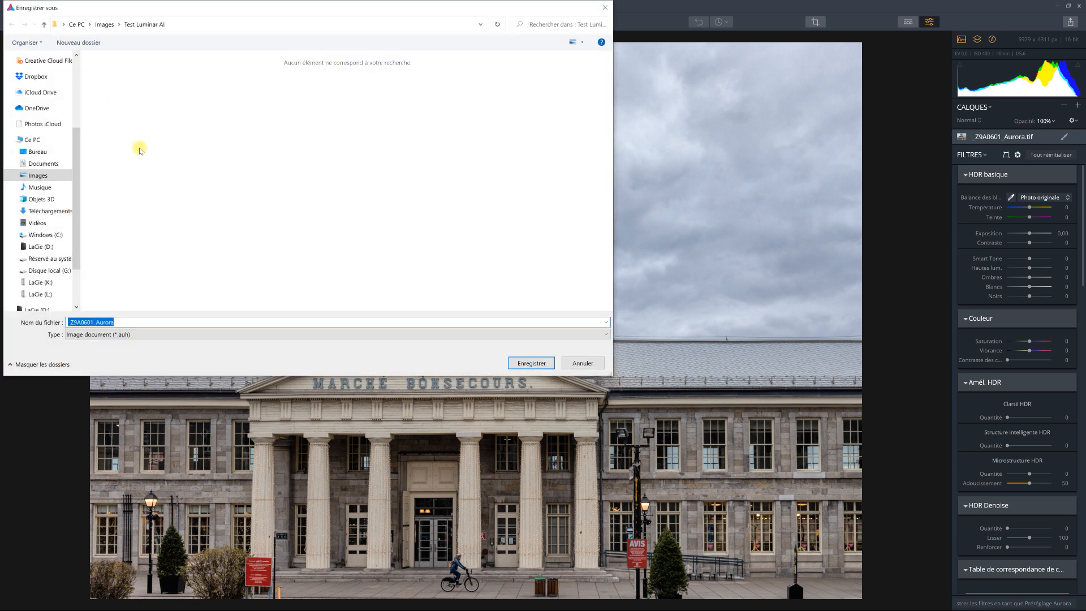
{"action": "left_click", "coordinate": [158, 336]}
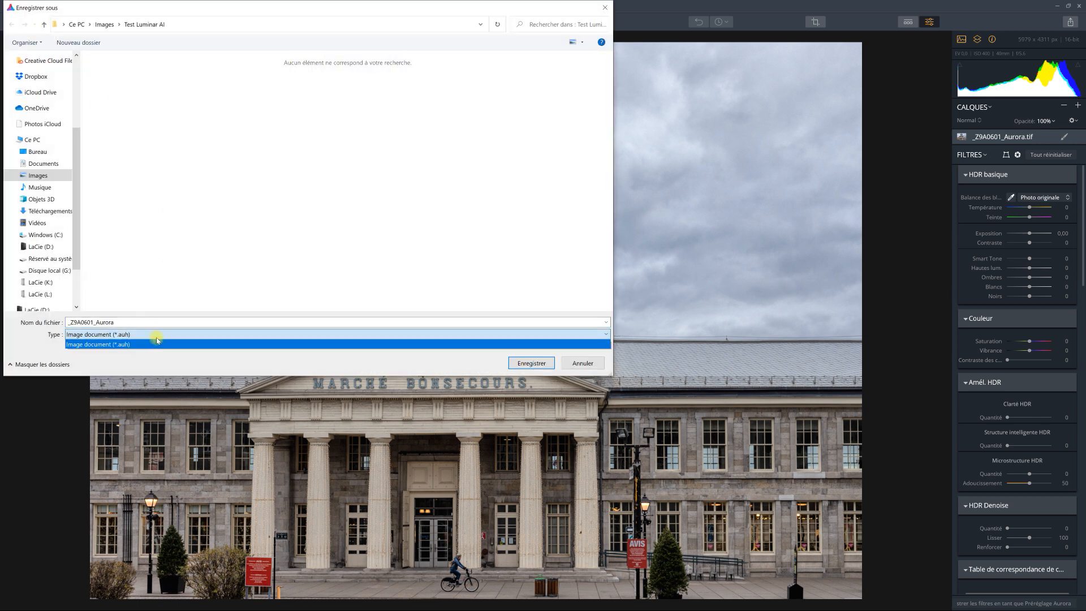
{"action": "left_click", "coordinate": [157, 337]}
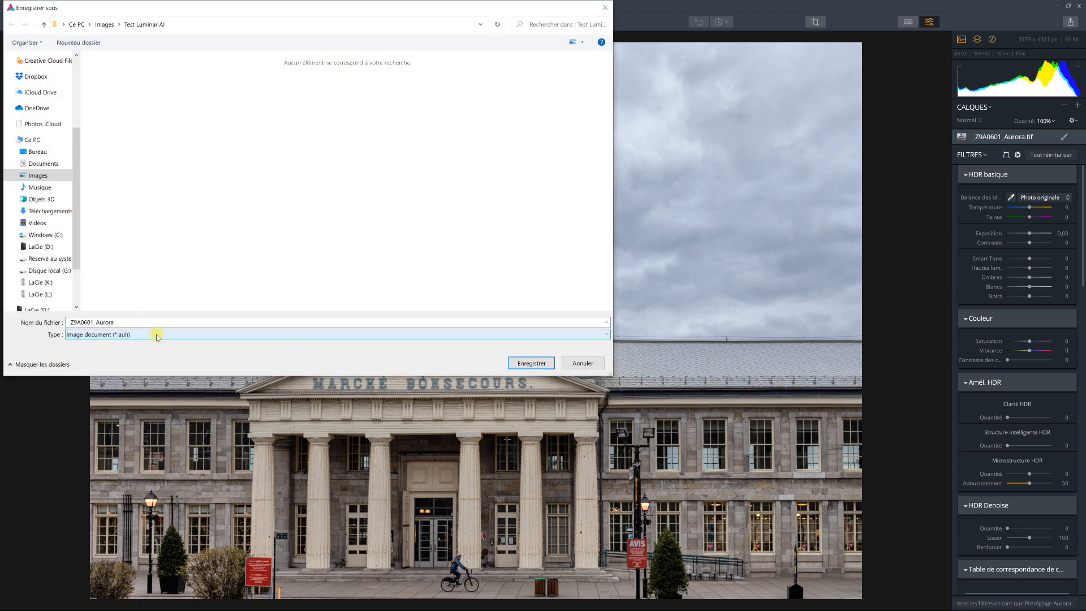
{"action": "left_click", "coordinate": [582, 361]}
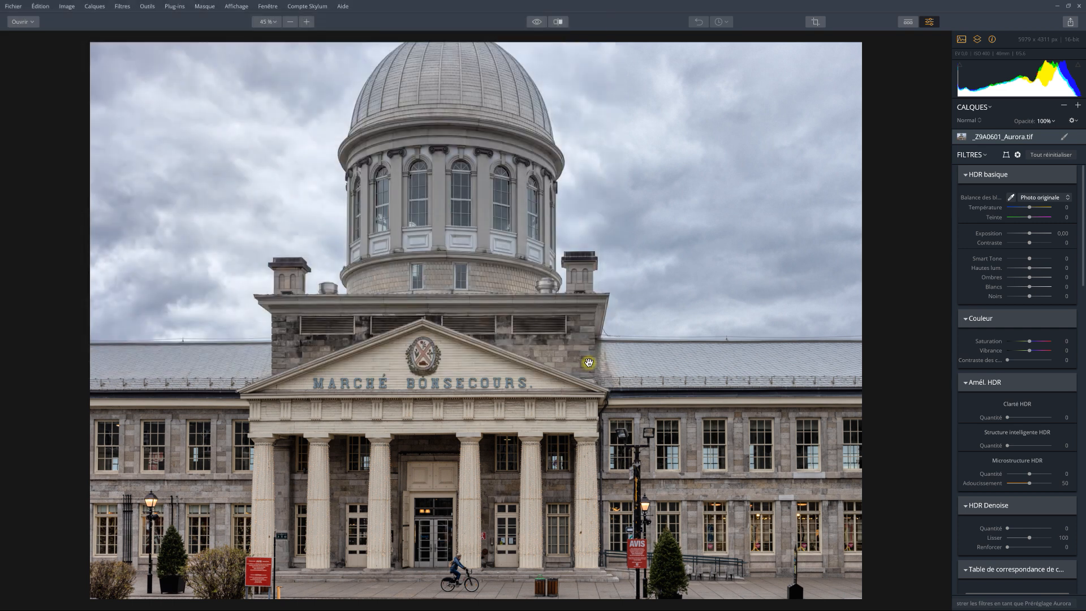
Export the Marché Bonsecours HDR image as a TIFF, and open the exported copy in Luminar AI from the Test Luminar AI folder.
{"action": "left_click", "coordinate": [1070, 21]}
{"action": "left_click", "coordinate": [1053, 34]}
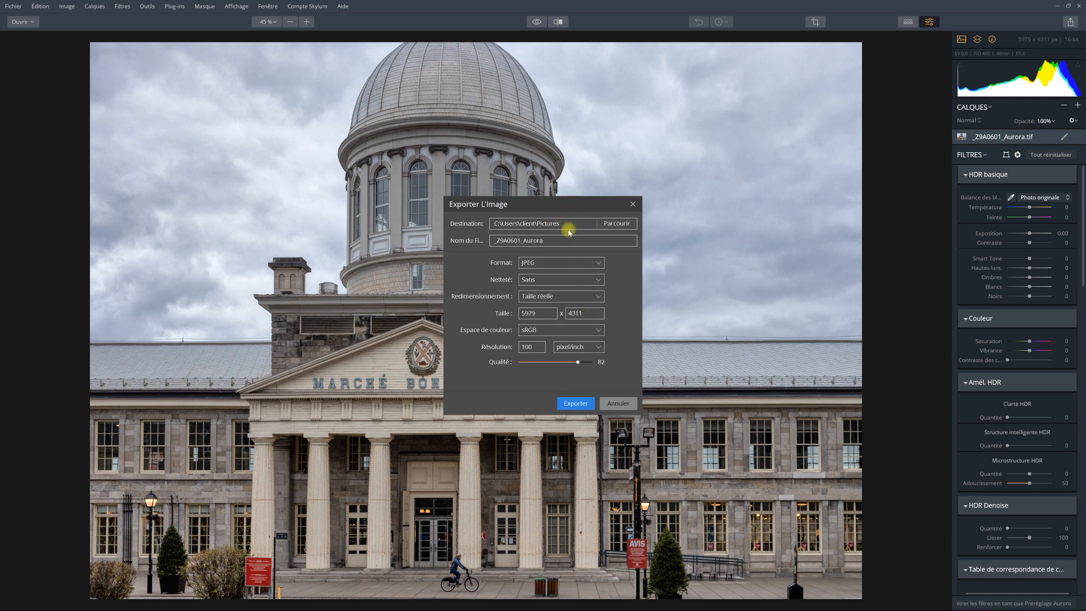
{"action": "left_click", "coordinate": [589, 262]}
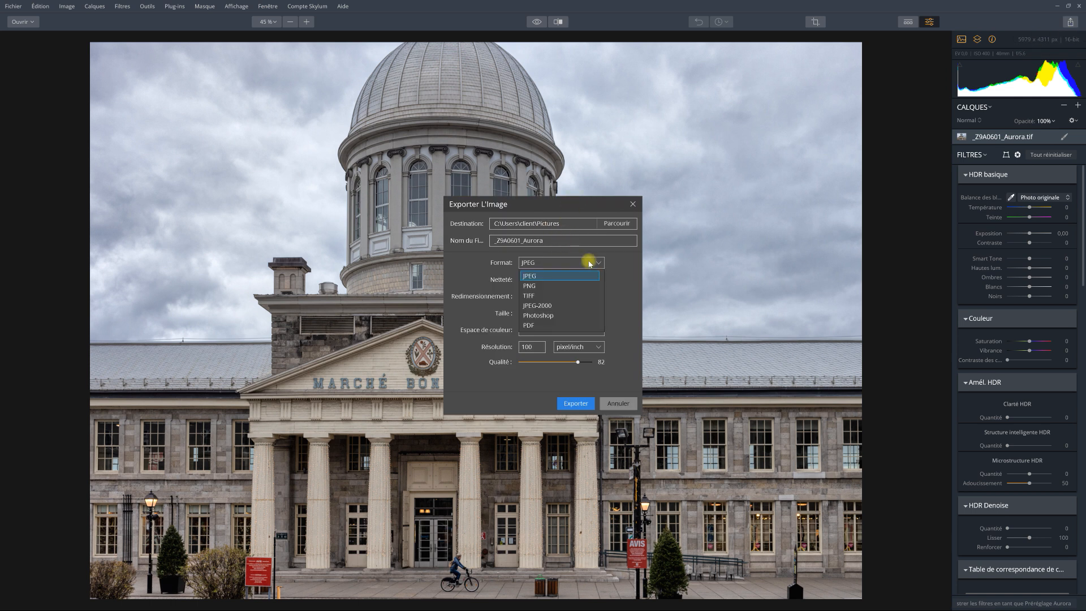
{"action": "left_click", "coordinate": [588, 295]}
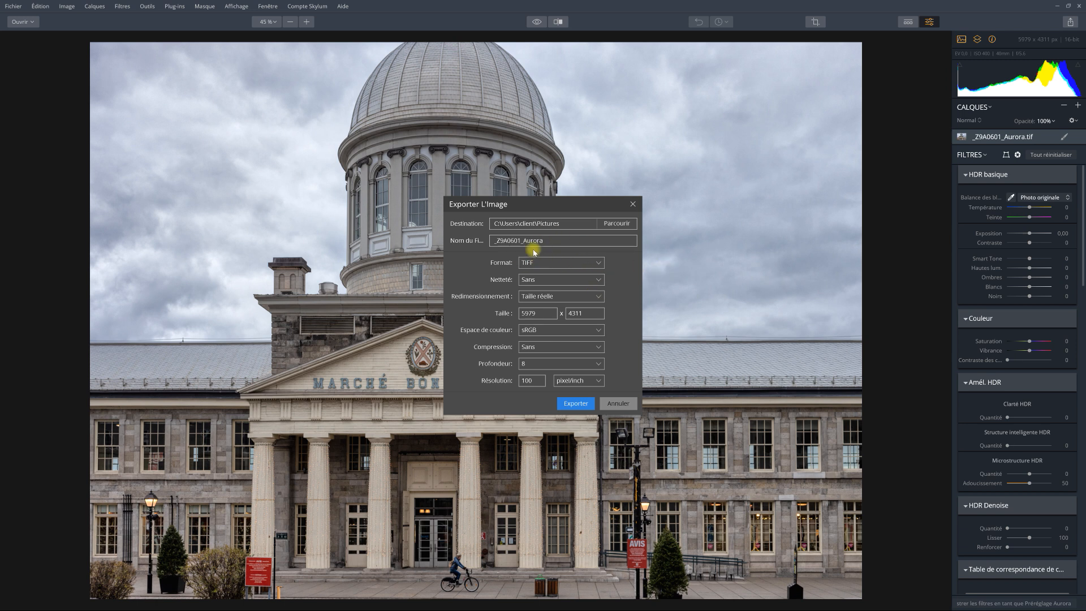
{"action": "left_click", "coordinate": [576, 403]}
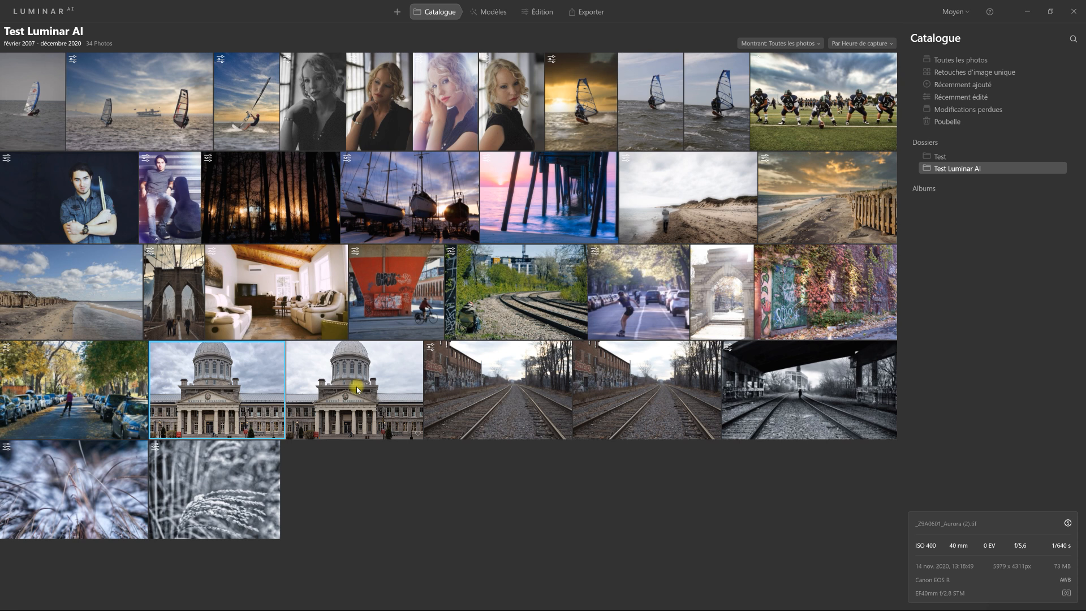
{"action": "double_click", "coordinate": [218, 398]}
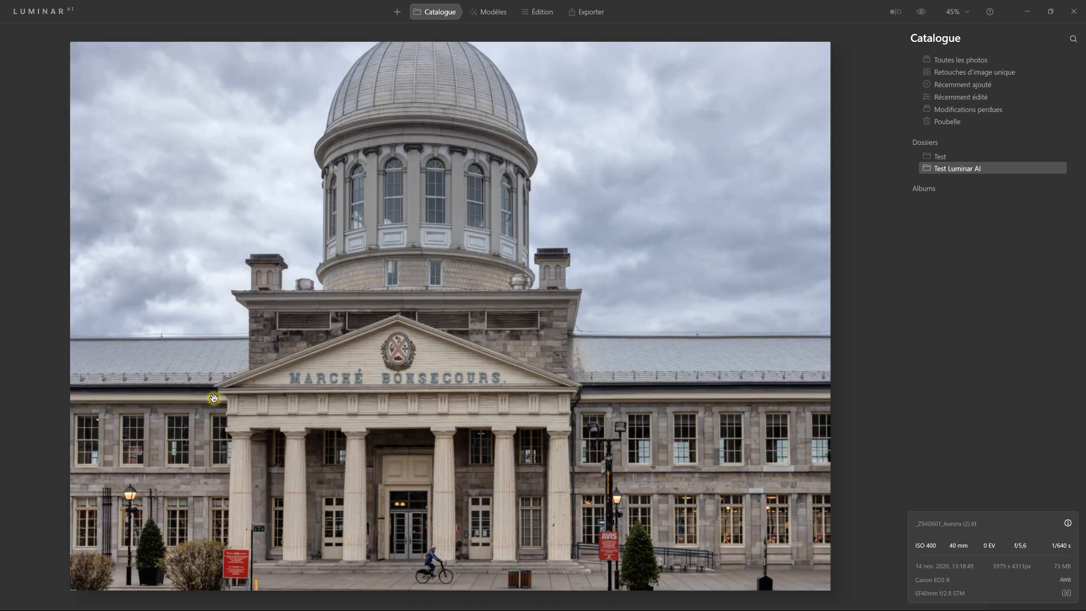